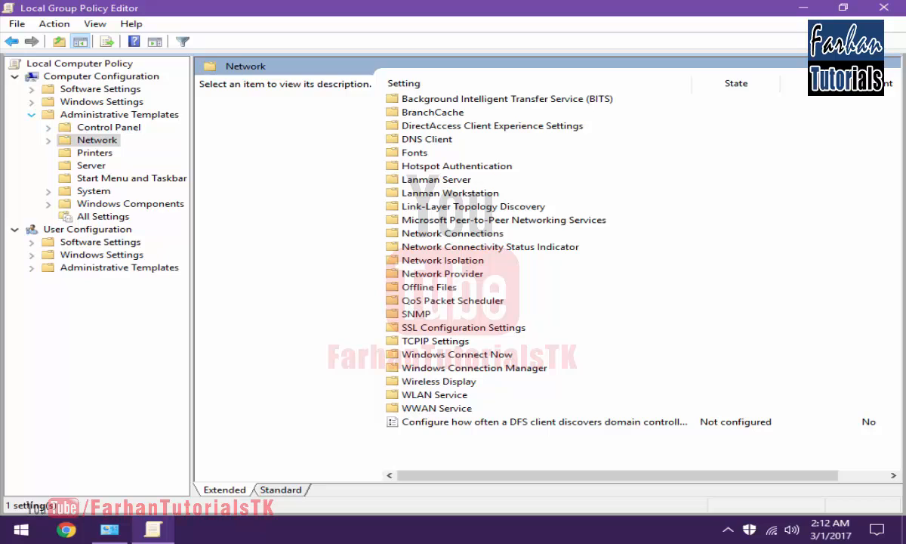
Open the Limit reservable bandwidth policy from QoS Packet Scheduler under Computer Configuration's Administrative Templates, Network.
click(120, 115)
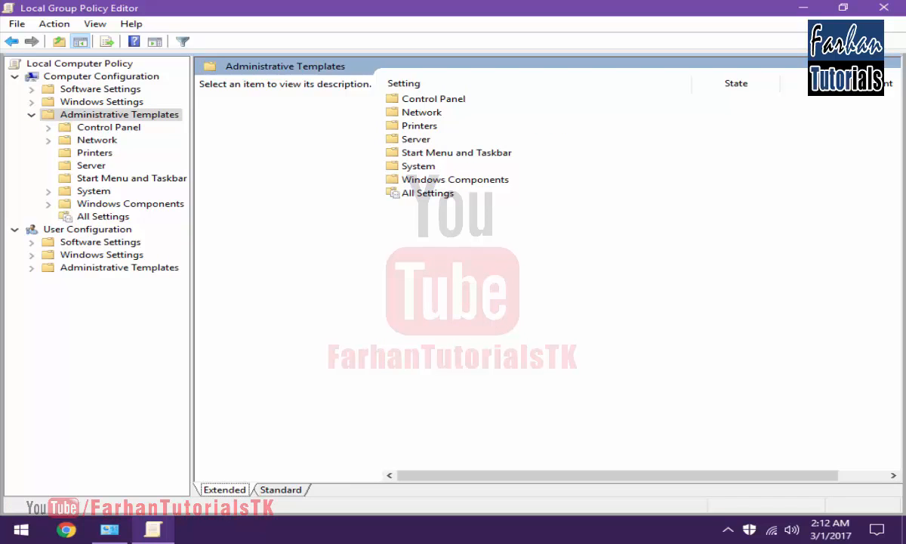
double_click(422, 113)
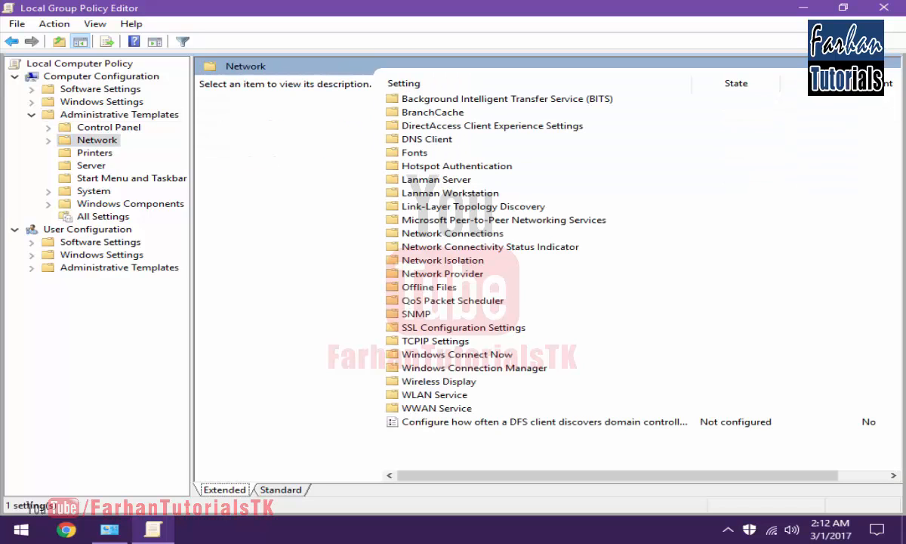
double_click(452, 301)
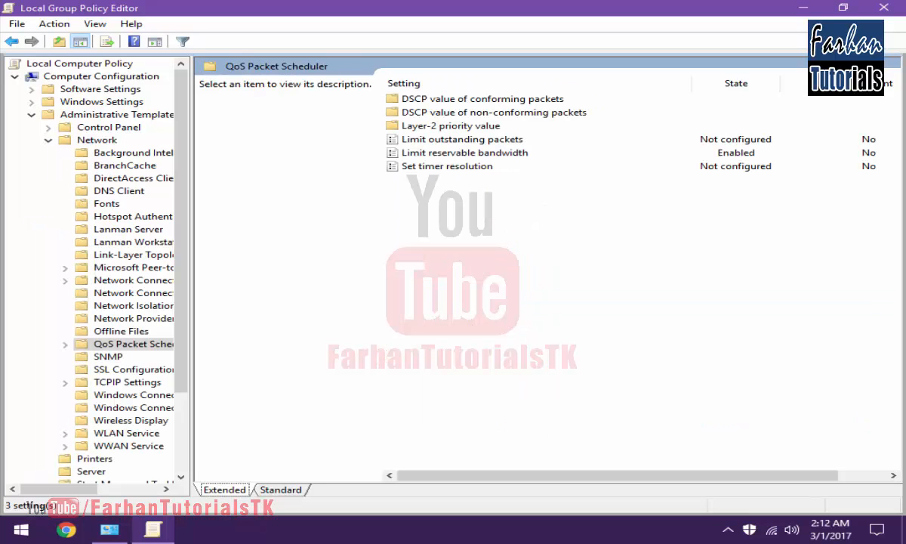
double_click(464, 153)
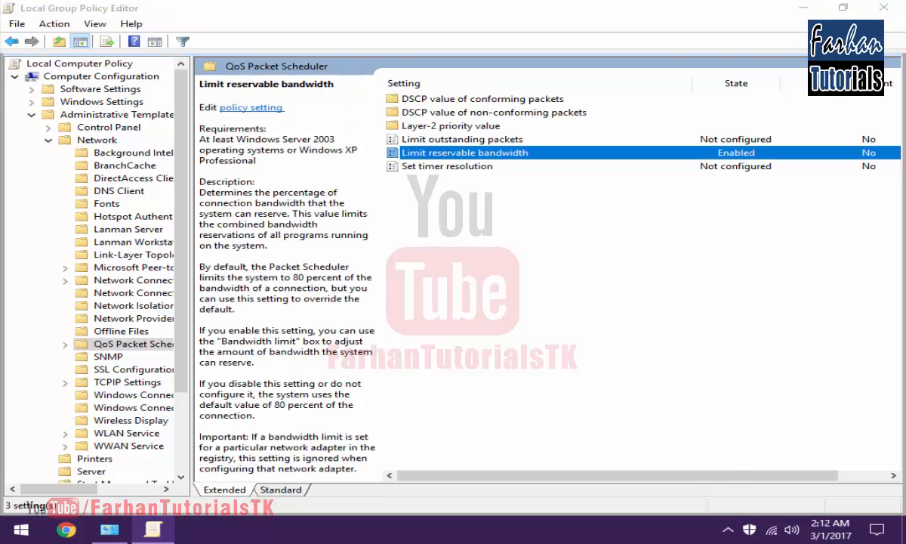
Set the Limit reservable bandwidth policy to Not Configured and apply it.
click(137, 158)
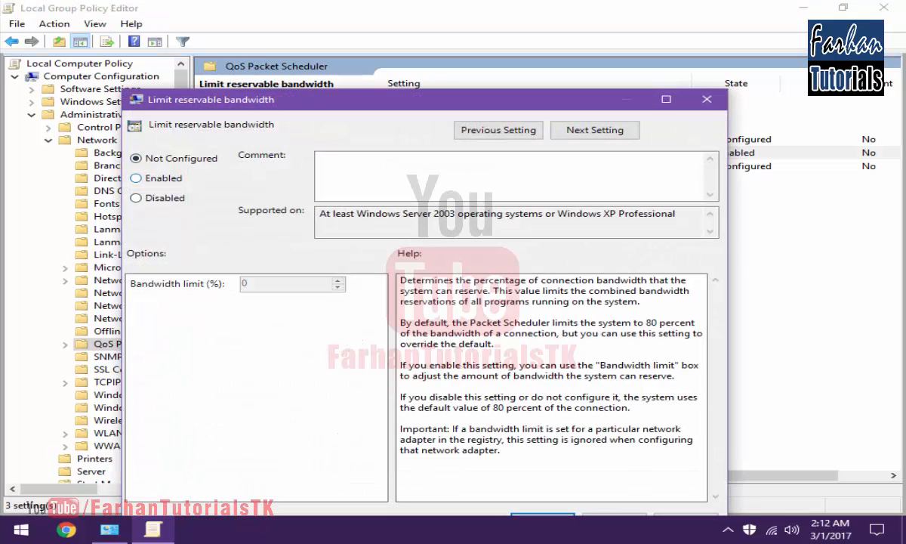
drag(408, 104, 391, 18)
click(669, 435)
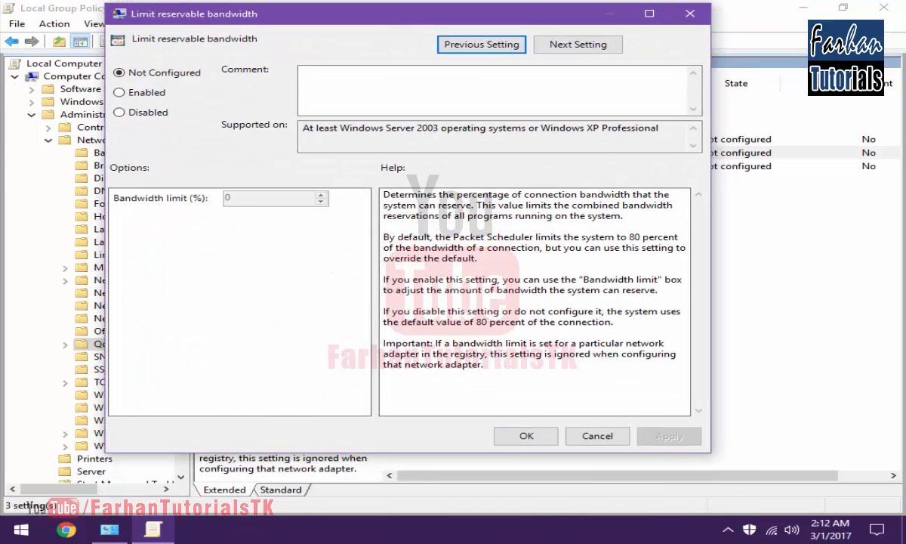
Enable the Limit reservable bandwidth policy with a bandwidth limit of 0 %, apply it and close the policy.
click(119, 92)
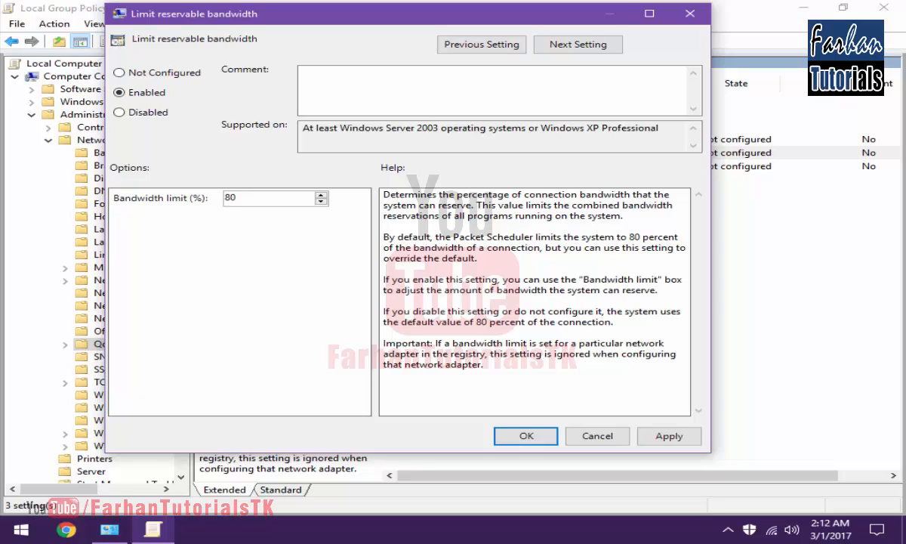
drag(239, 197, 223, 197)
text(0)
click(669, 436)
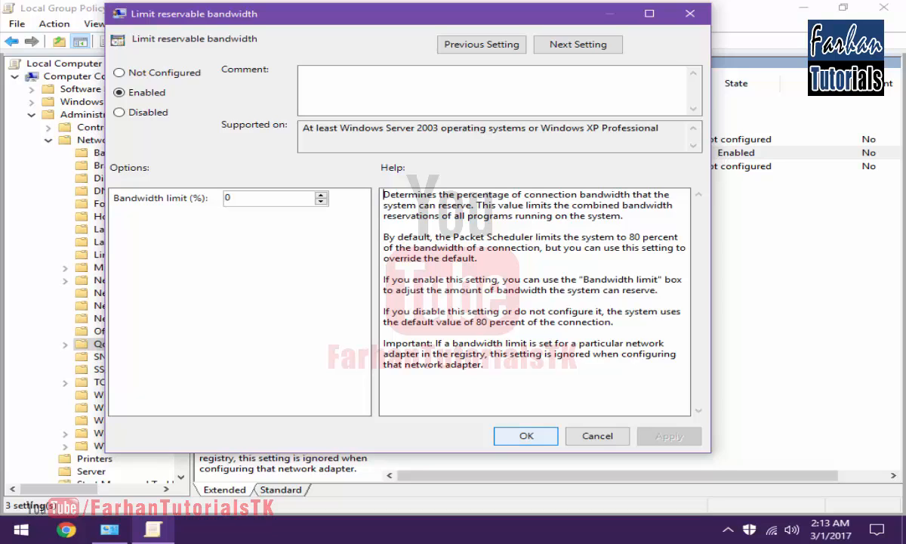
double_click(231, 197)
key(Return)
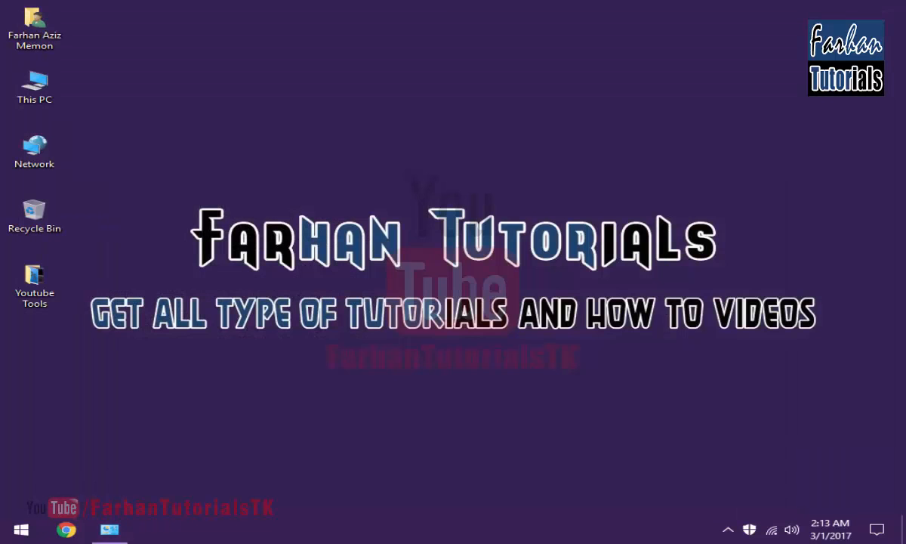
right_click(354, 84)
click(446, 125)
right_click(481, 110)
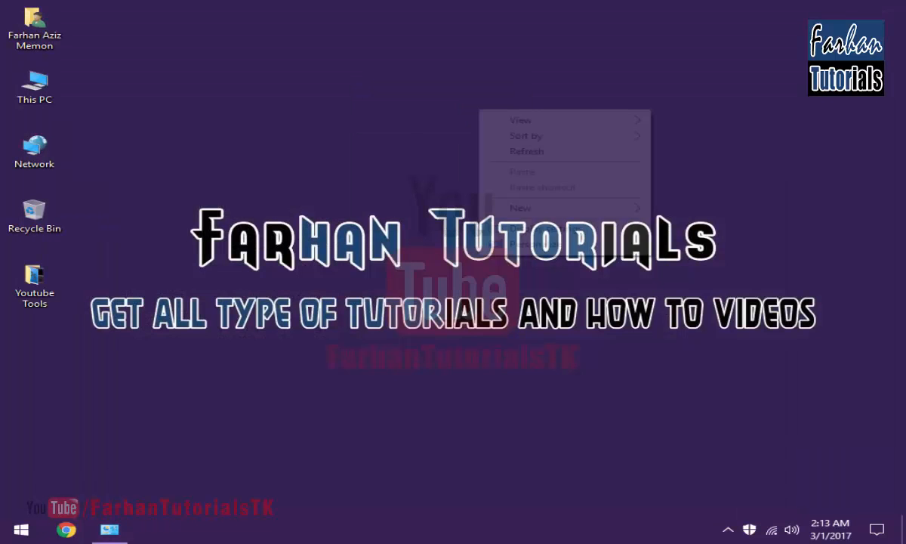
click(536, 151)
right_click(540, 152)
click(587, 192)
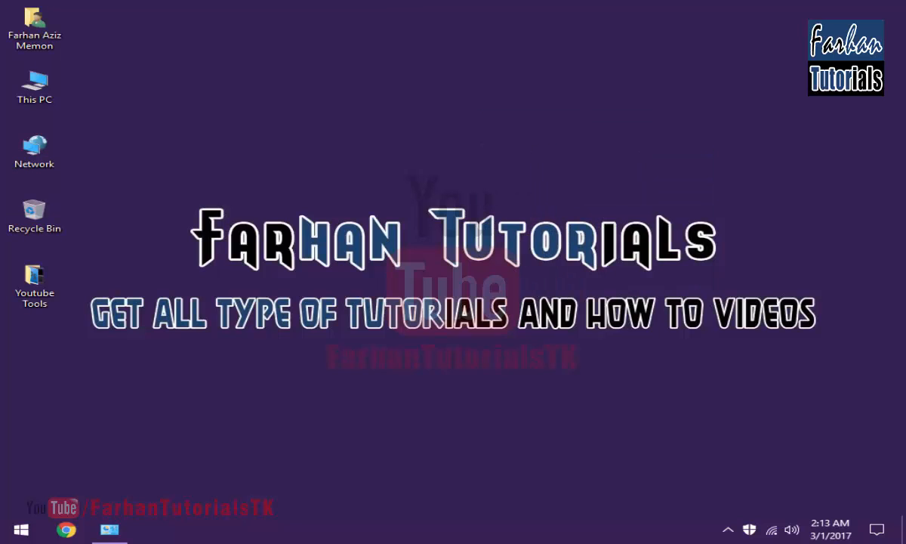
Open the Services console by running services.msc.
key(super+r)
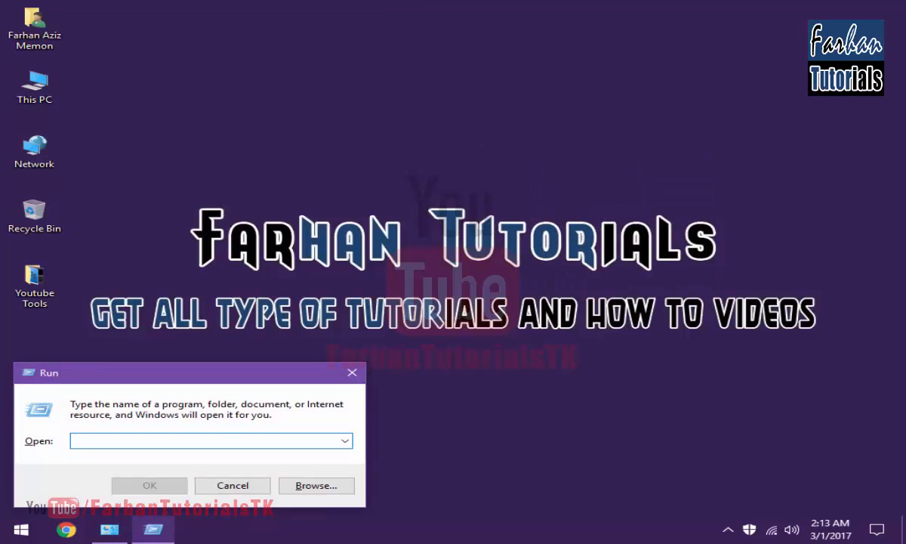
text(services.msc)
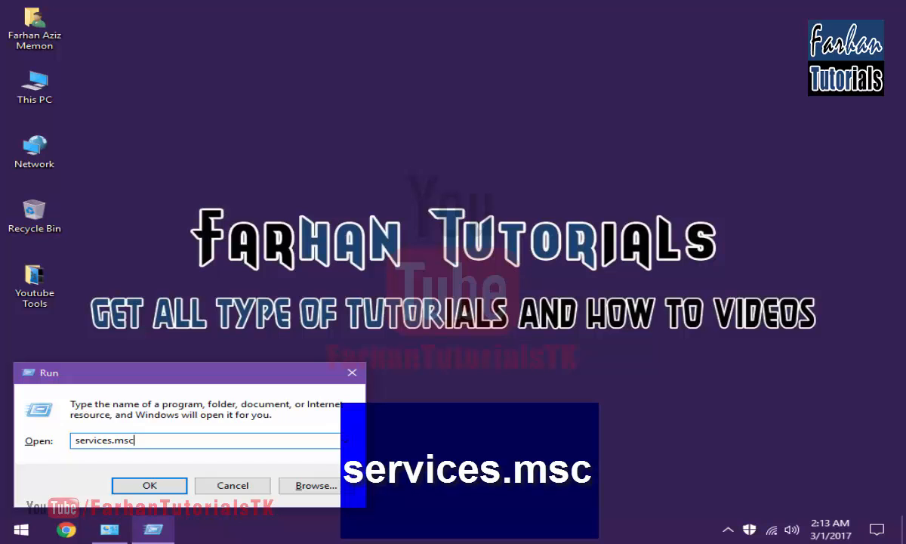
key(Return)
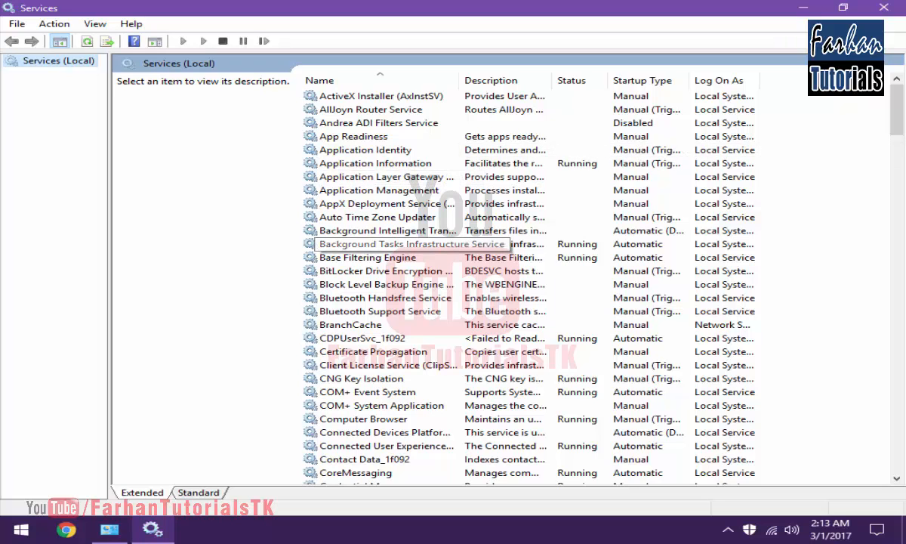
Find the Windows Update service in the services list and open its properties.
scroll(377, 230, down, 10)
scroll(529, 287, down, 4)
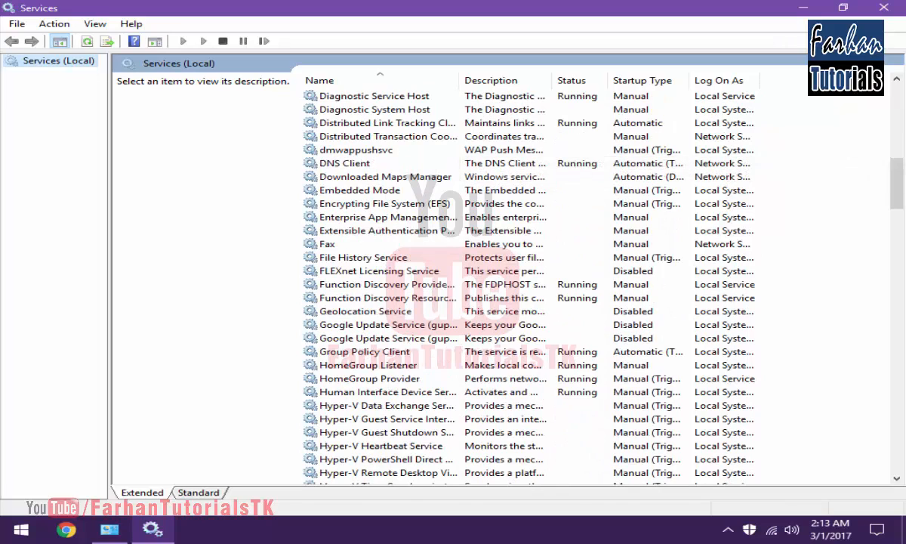
scroll(453, 298, down, 6)
scroll(461, 302, down, 10)
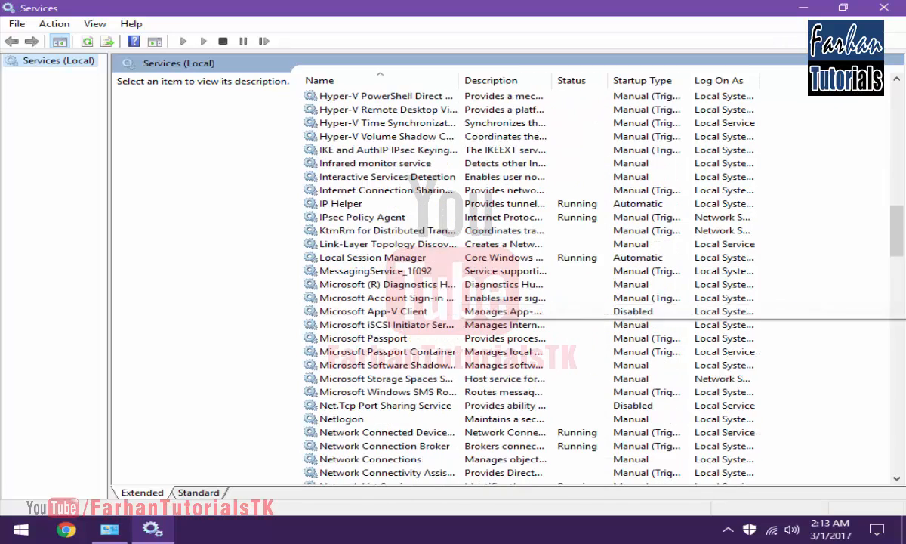
scroll(461, 302, down, 1)
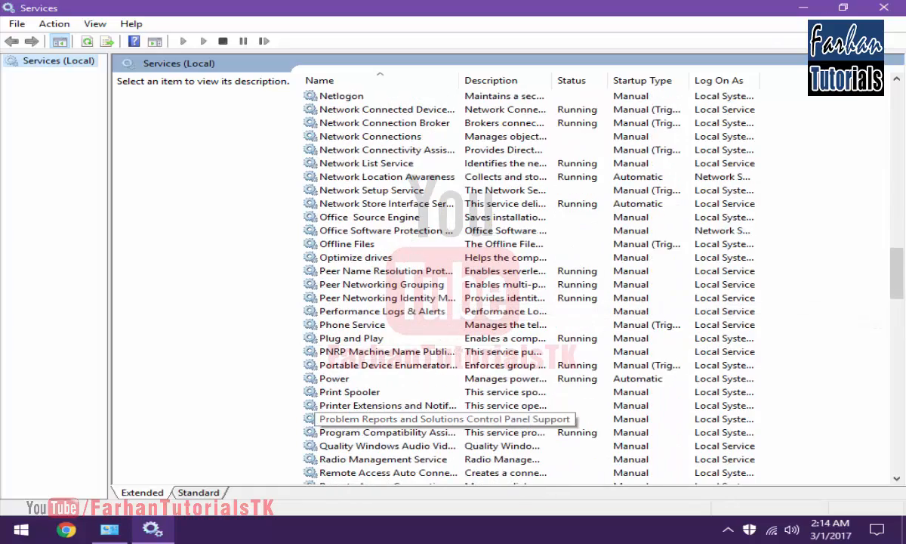
scroll(461, 401, down, 14)
scroll(461, 408, down, 8)
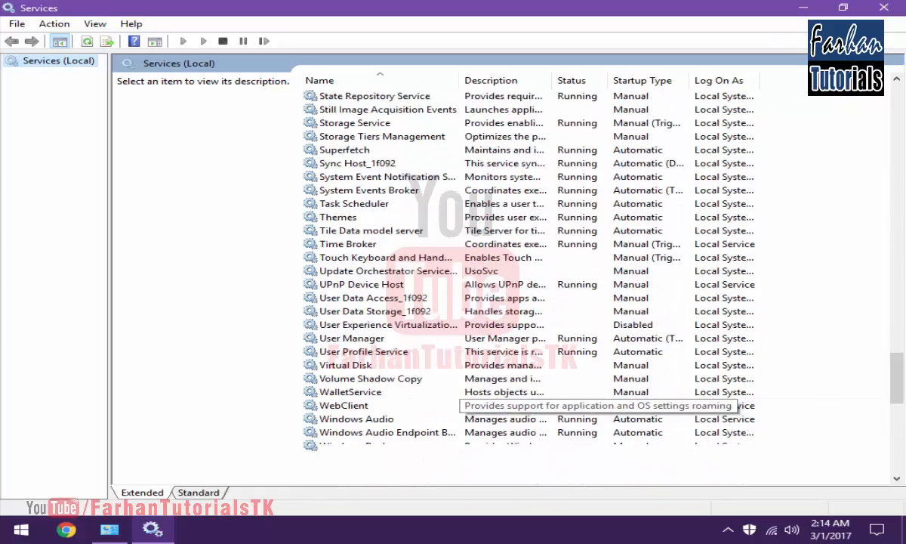
scroll(461, 400, down, 11)
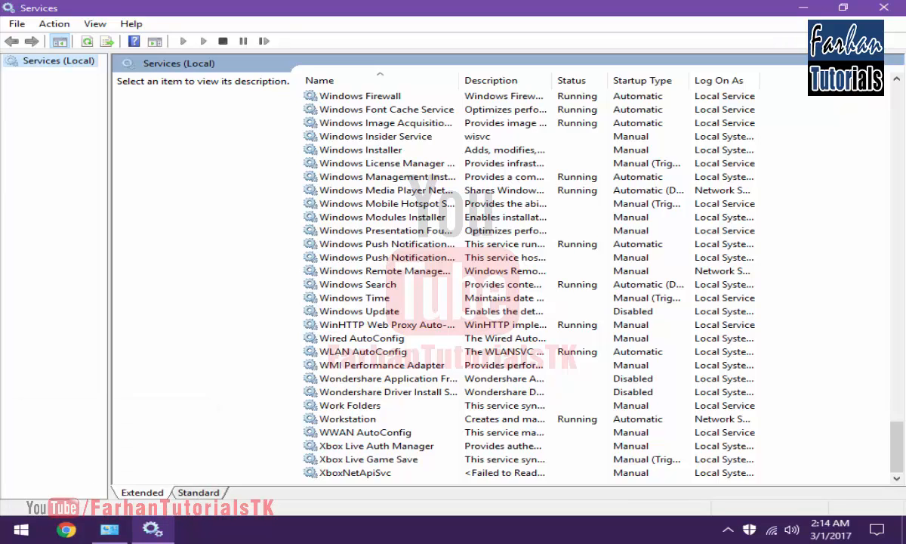
right_click(363, 311)
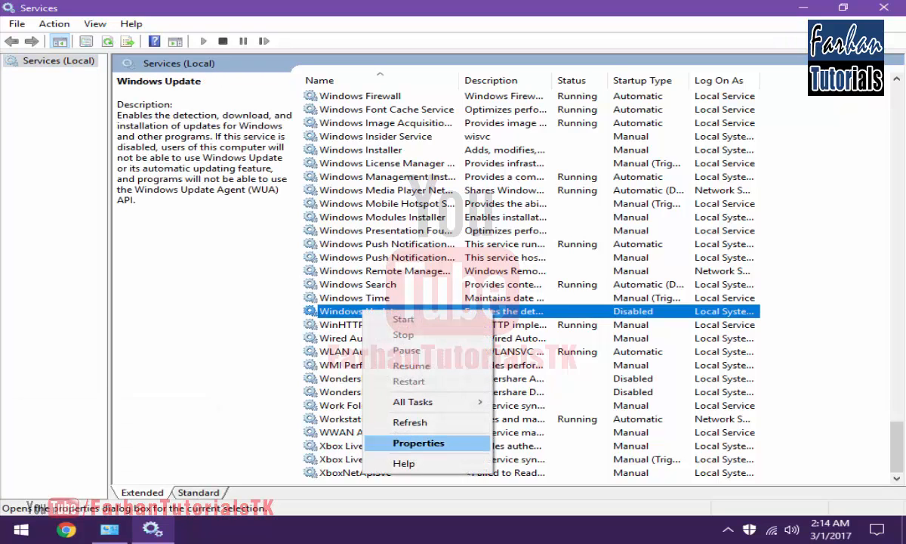
click(419, 443)
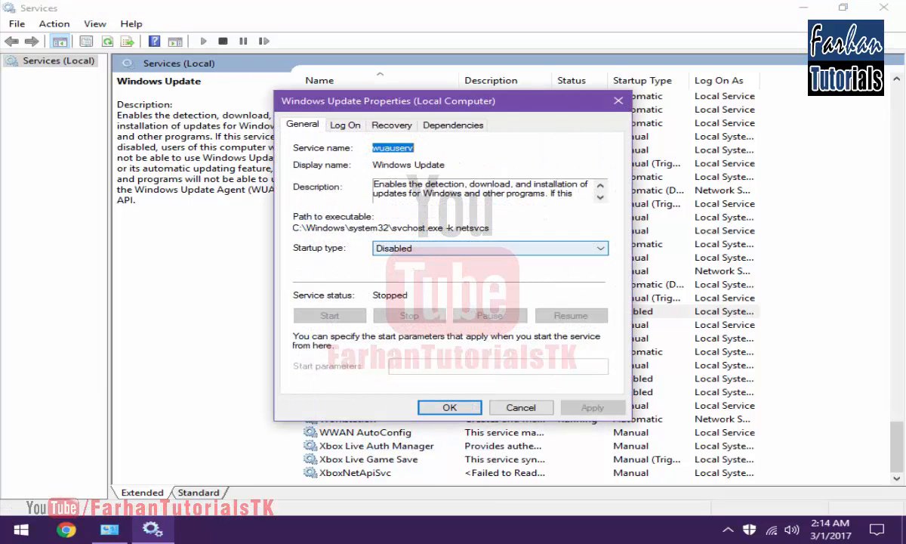
Set the Windows Update service's startup type to Automatic and apply it.
click(490, 249)
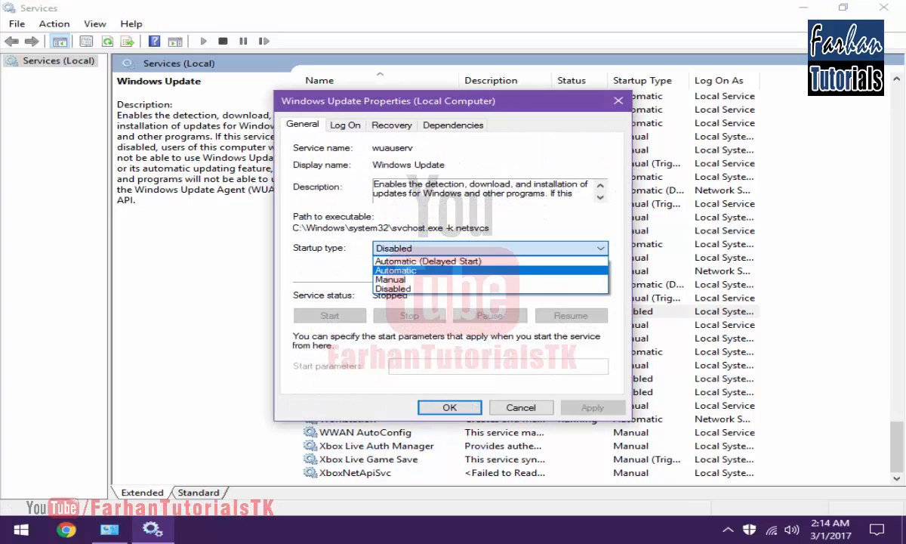
click(423, 270)
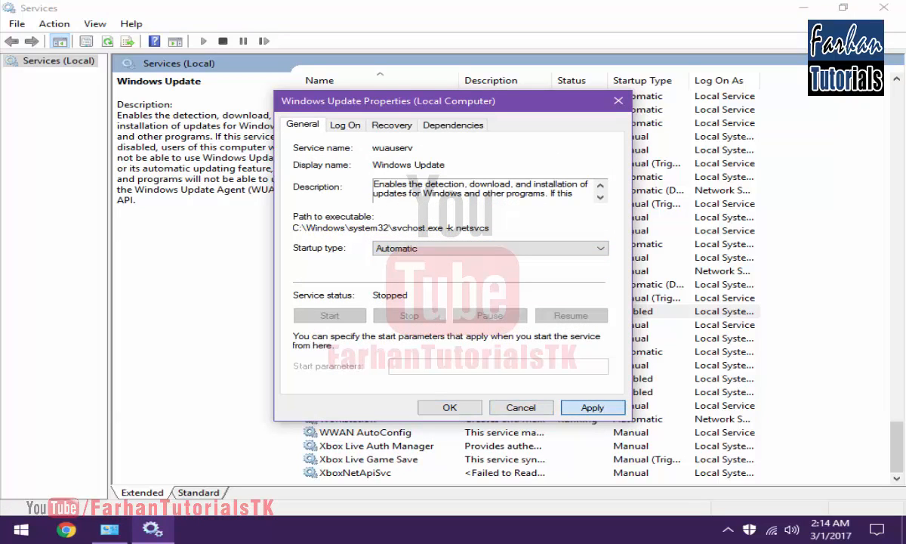
click(592, 407)
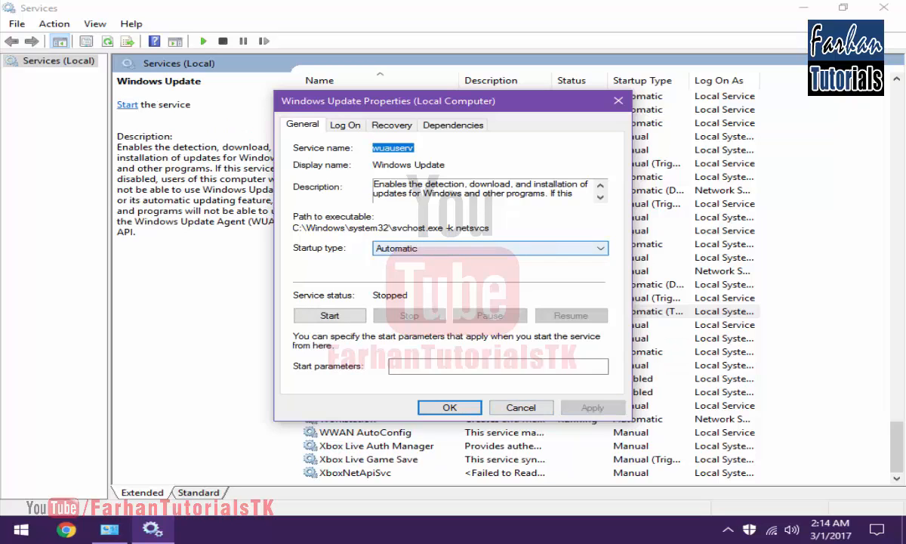
Set the Windows Update service's startup type to Disabled, apply it and close its properties.
click(453, 248)
click(423, 288)
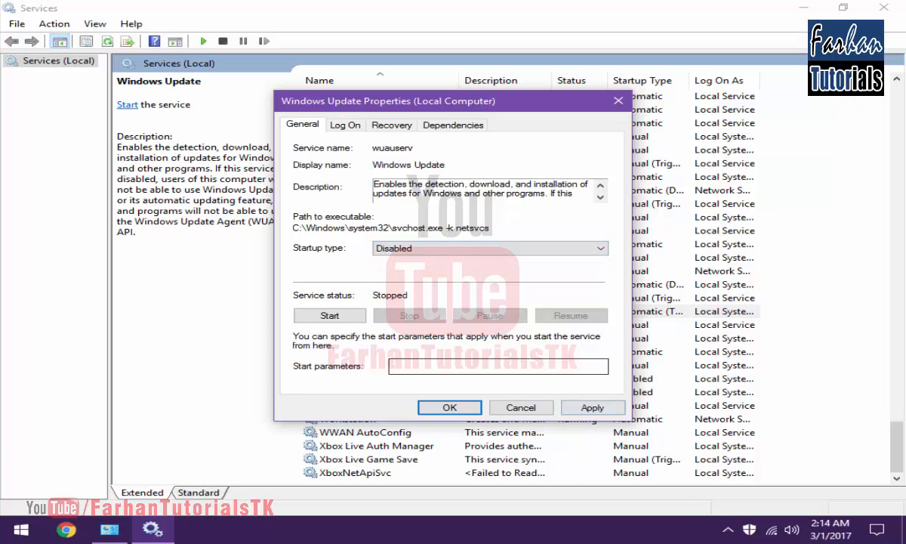
click(593, 407)
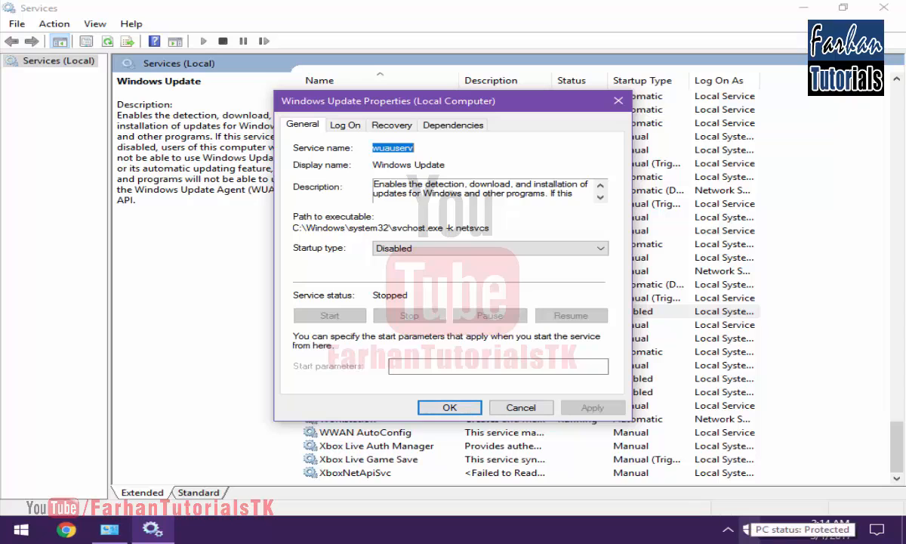
click(450, 407)
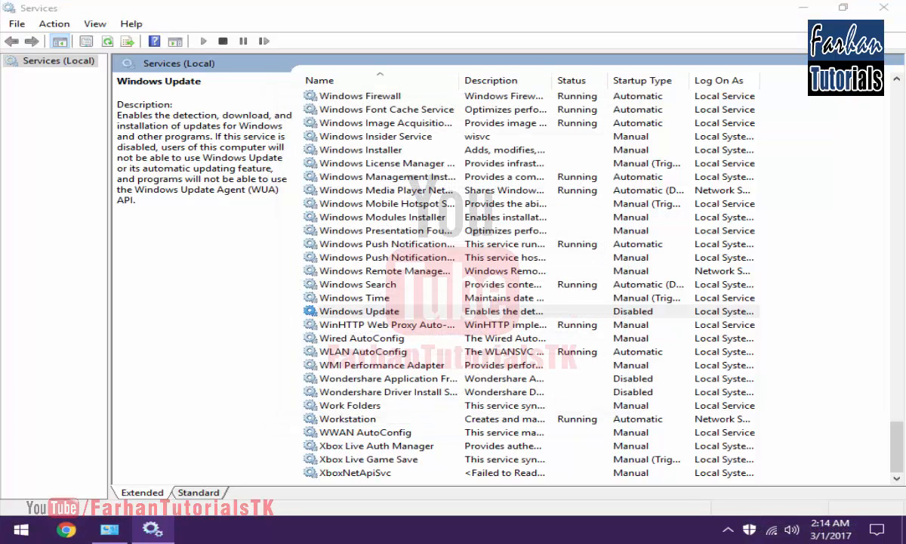
Switch to Chrome, open Google and search for "windows defender offline update windows 10".
text(google.c)
key(Return)
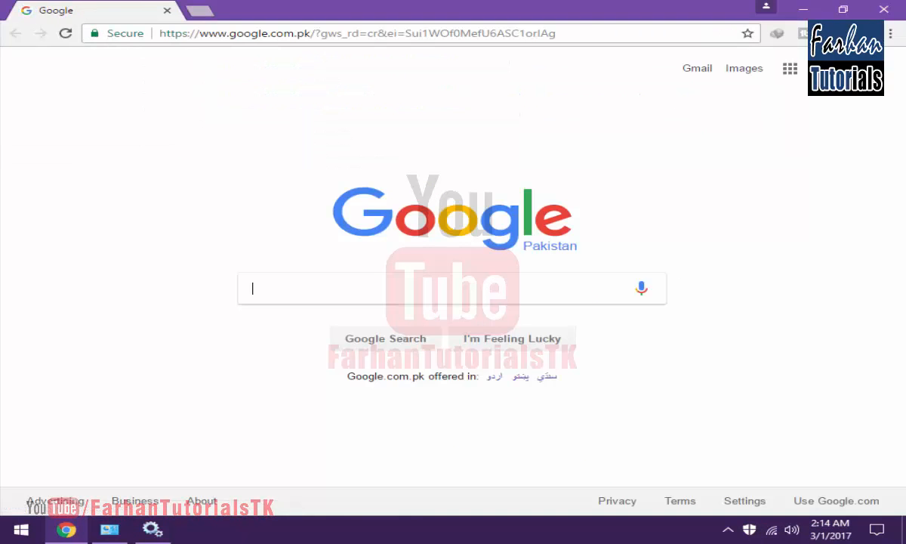
text(windows )
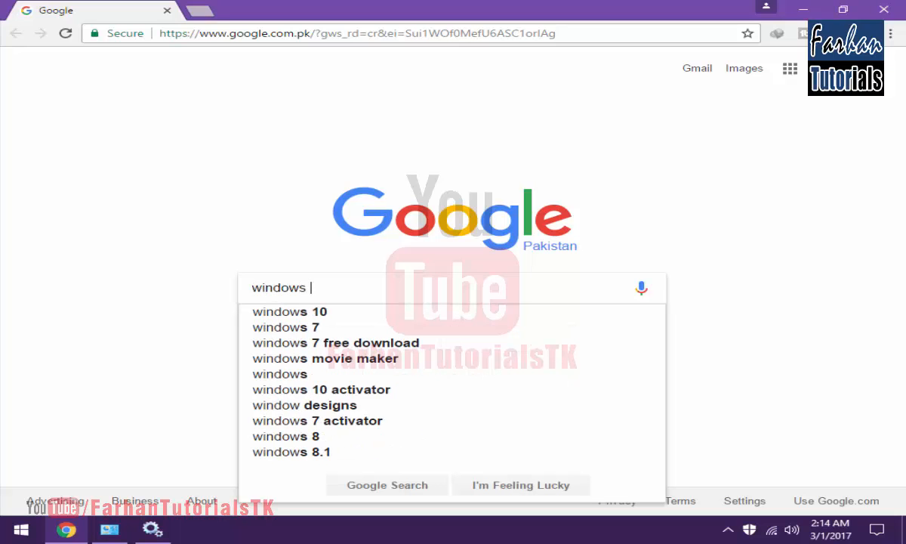
text(defender of)
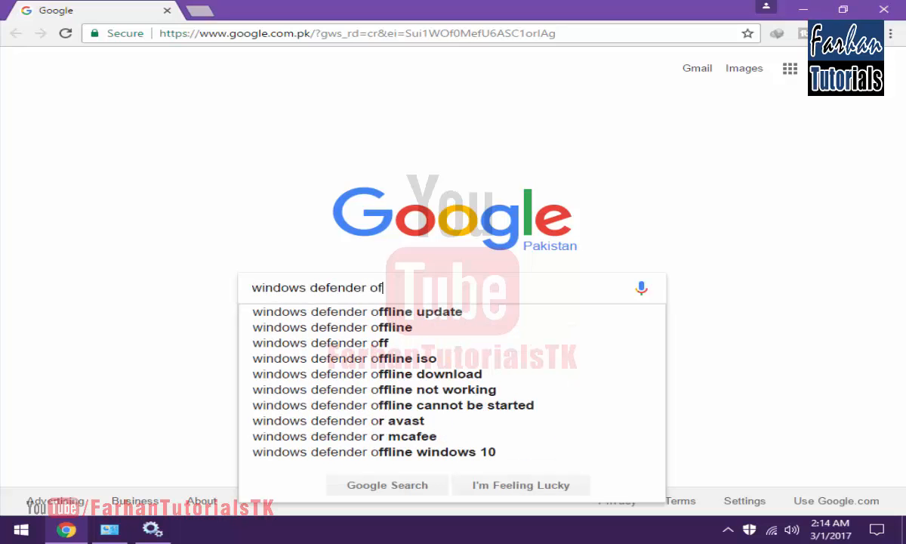
text(fline update)
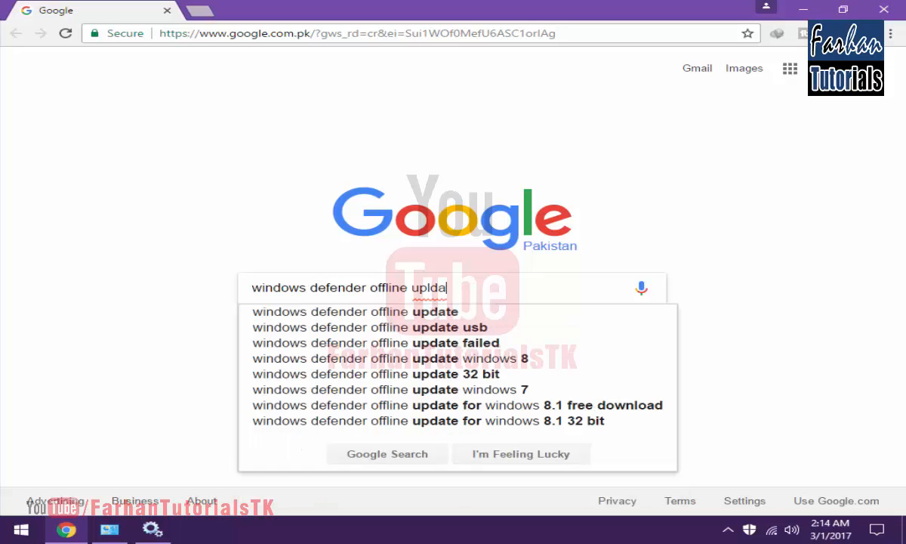
text( windows 10)
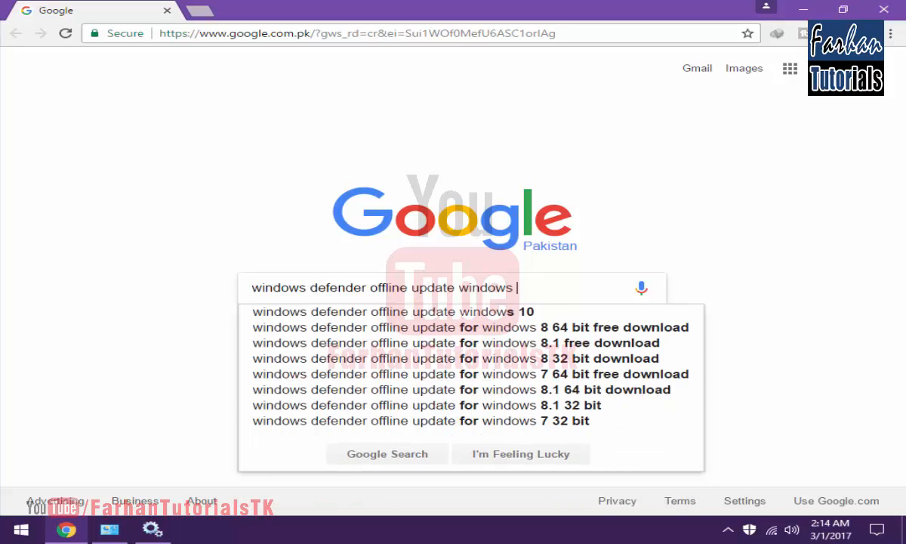
key(Return)
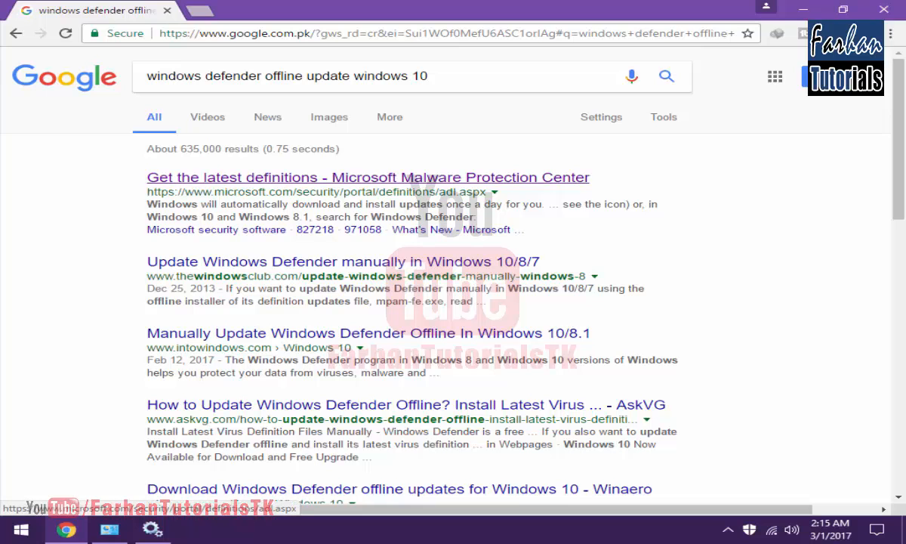
Open Microsoft Malware Protection Center's latest definitions page and locate the downloads for Windows Defender in Windows 10 and Windows 8.1.
click(363, 177)
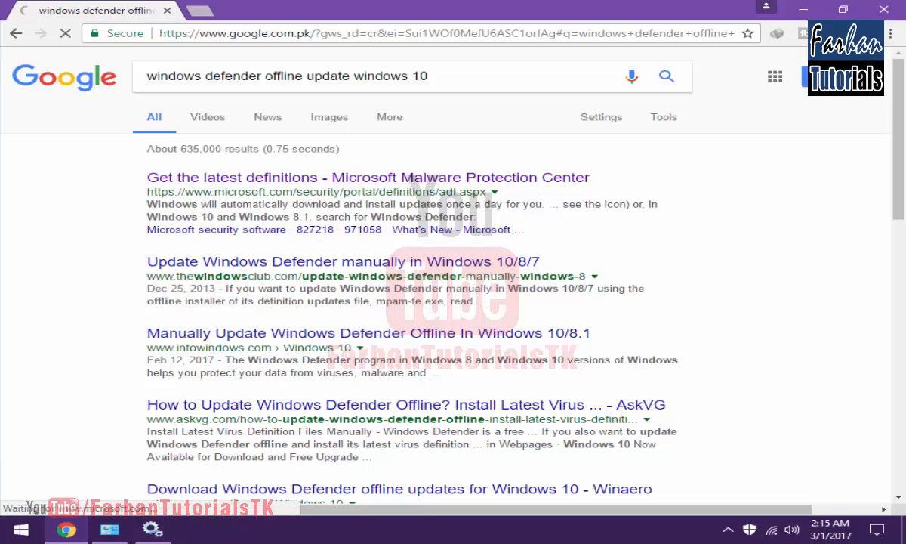
scroll(302, 264, down, 10)
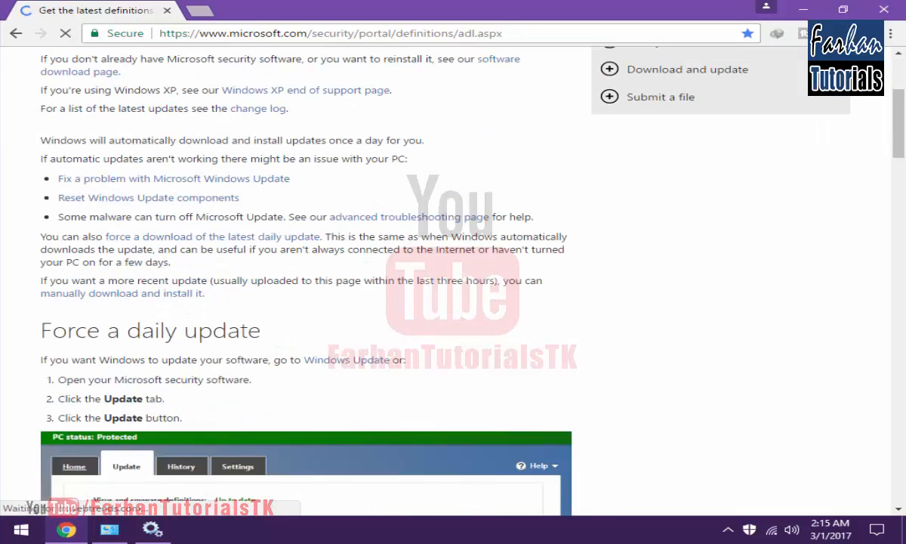
scroll(302, 279, down, 8)
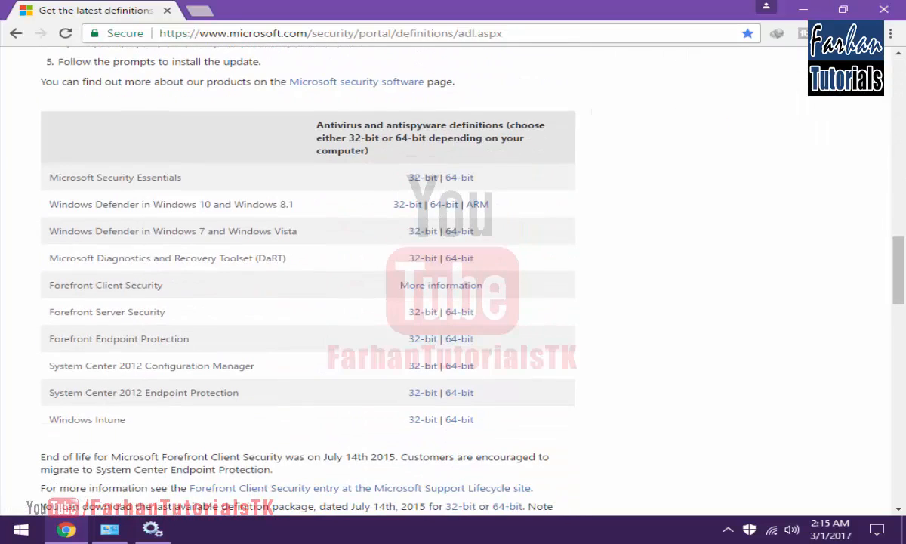
drag(49, 204, 163, 204)
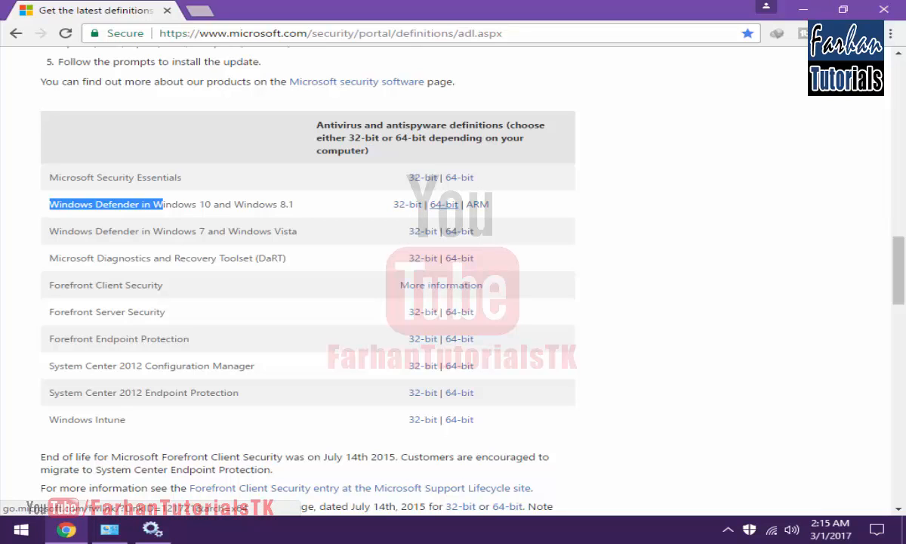
Start downloading the 32-bit Windows Defender definitions for Windows 10 and 8.1 with IDM, then cancel the download.
right_click(413, 208)
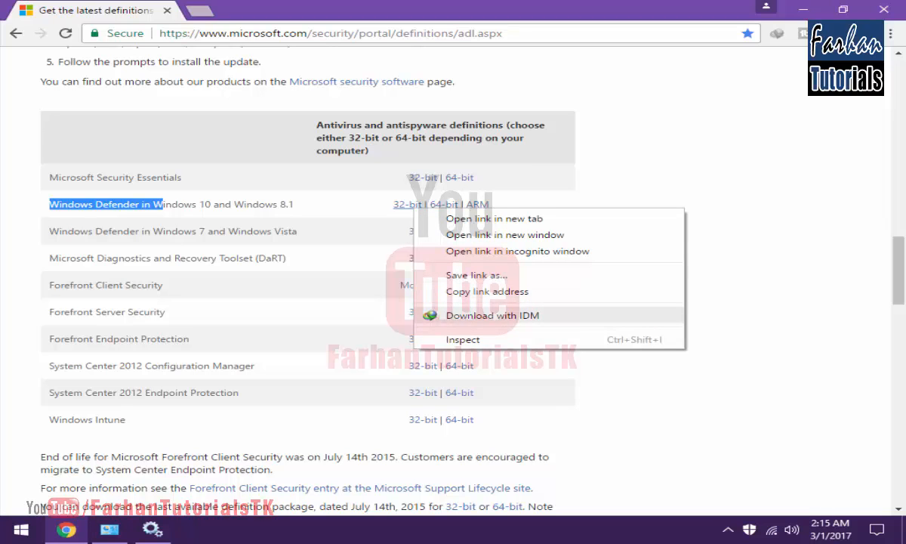
click(492, 315)
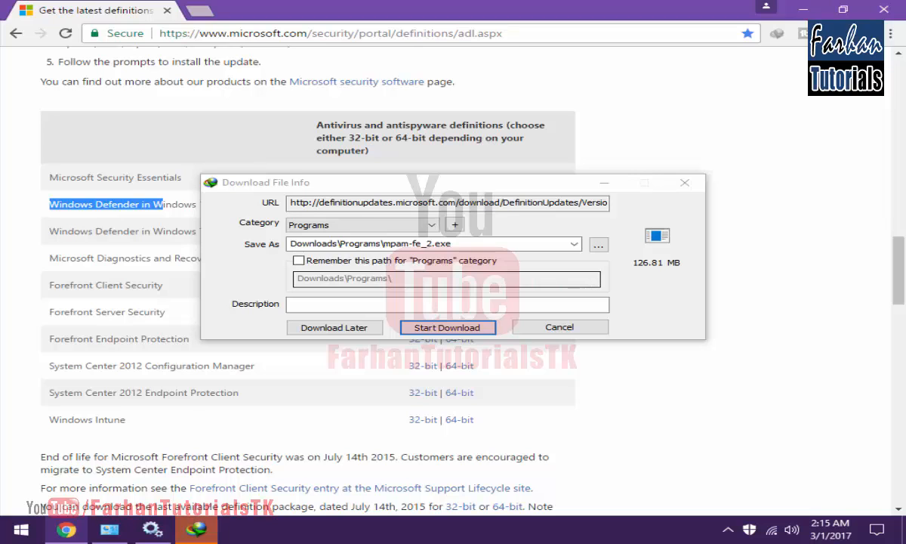
click(447, 326)
click(519, 275)
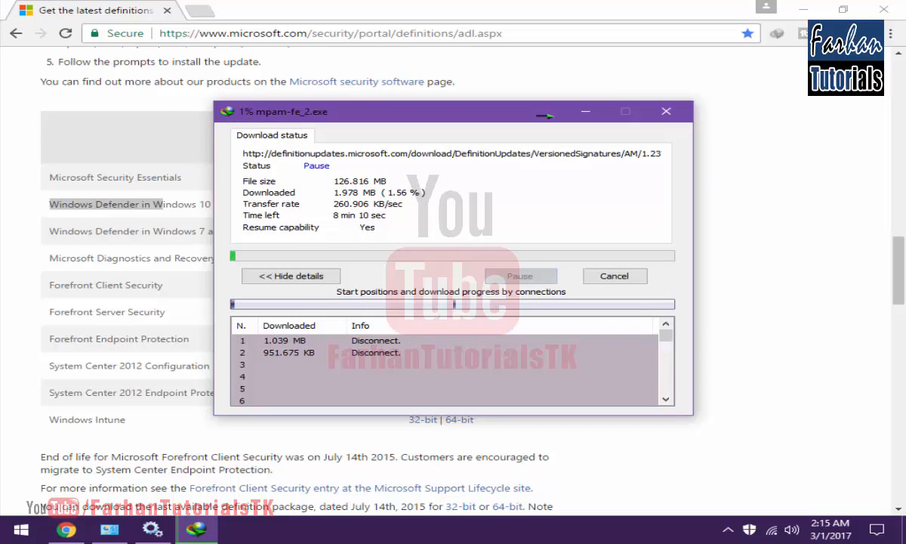
click(615, 276)
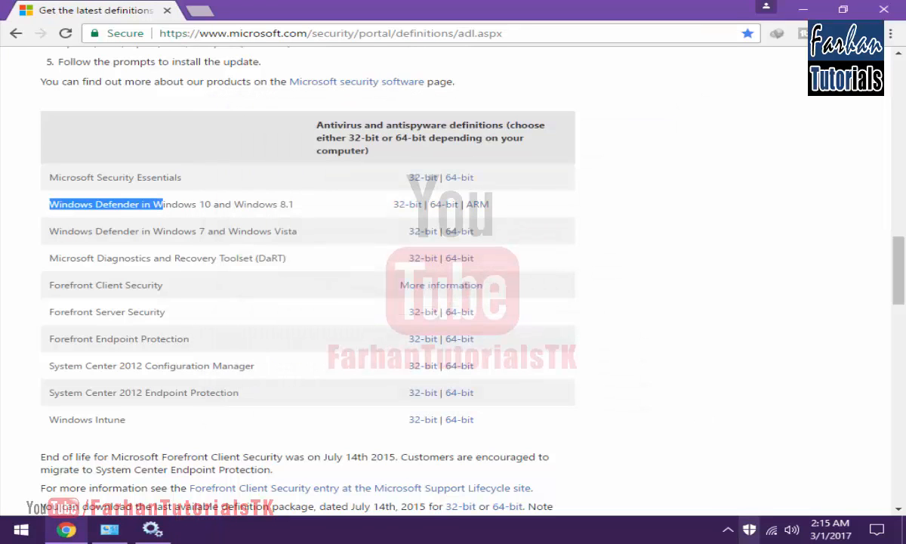
Open Windows Defender to check its protection and definitions status, and close it.
double_click(749, 529)
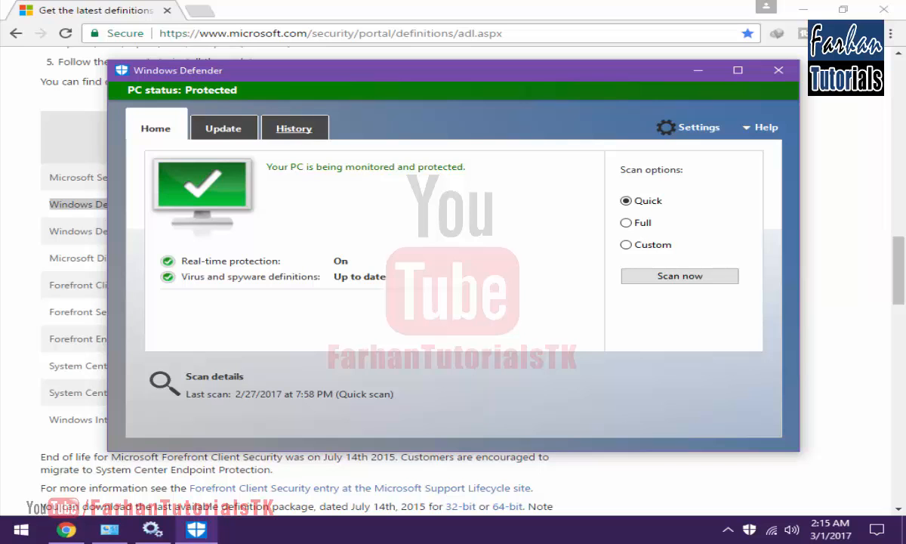
click(779, 70)
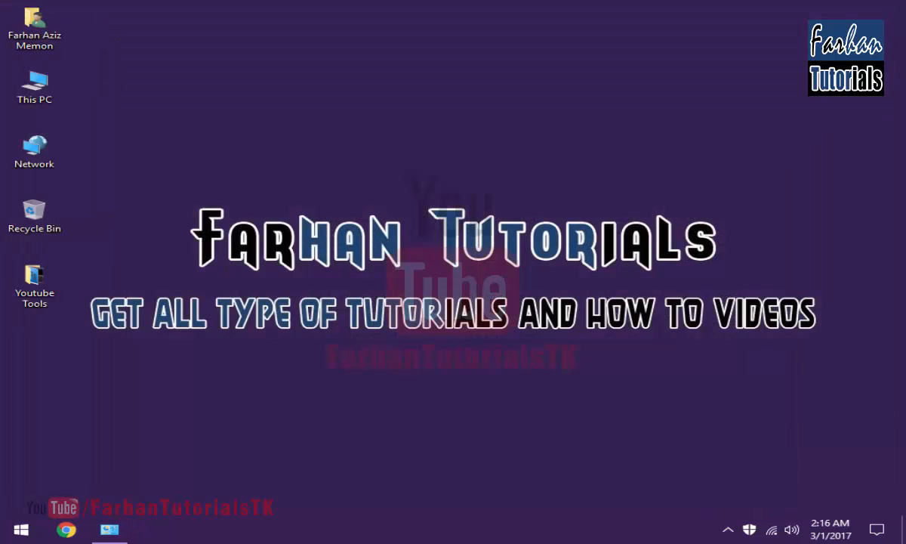
Close the remaining System window and refresh the desktop.
right_click(168, 101)
click(216, 142)
right_click(250, 141)
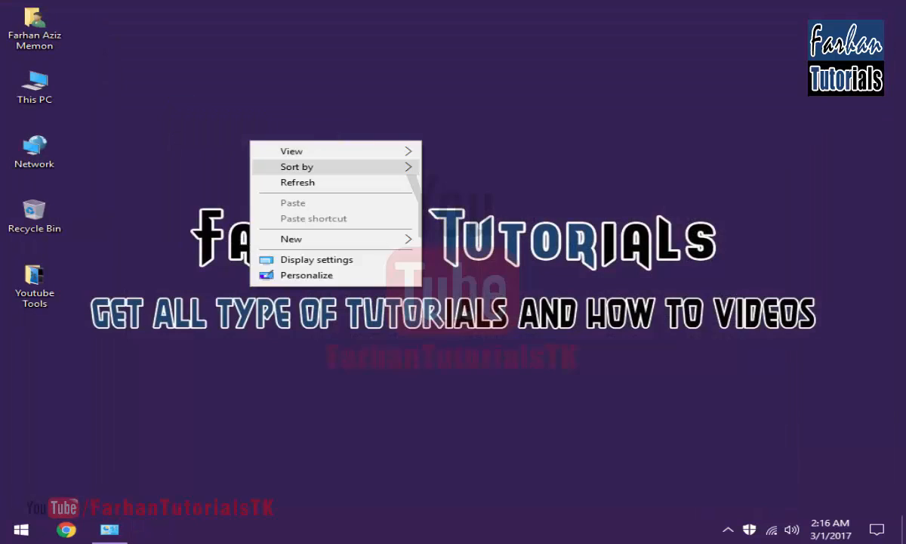
click(296, 182)
click(109, 530)
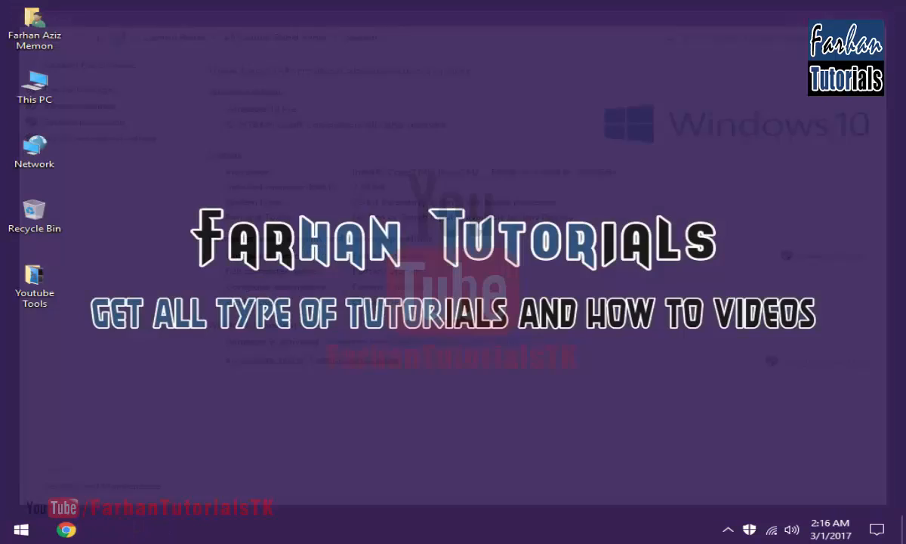
right_click(263, 110)
click(309, 152)
right_click(304, 130)
click(324, 169)
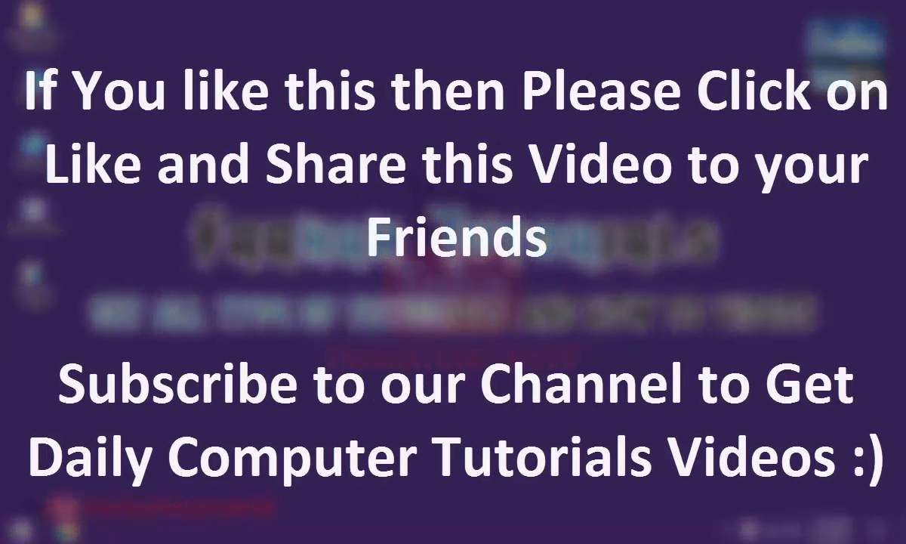